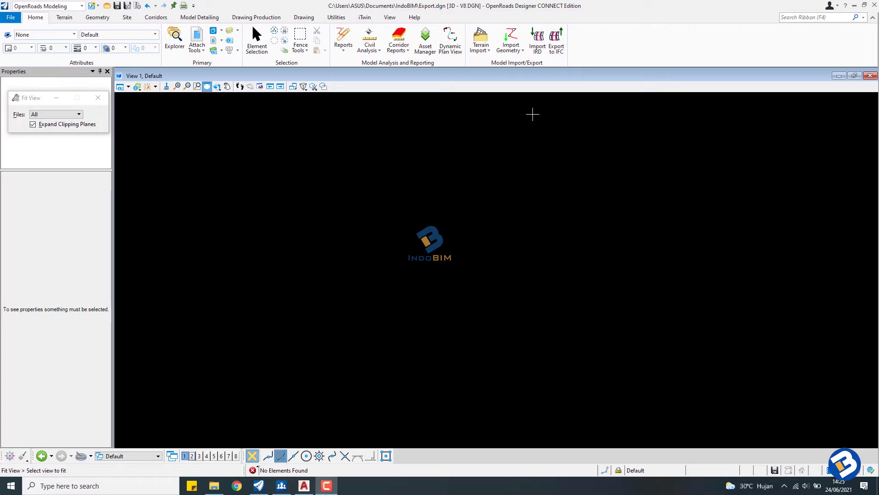
# Import a terrain model from the file kontur exercise.xml with the default import options
pyautogui.click(256, 42)
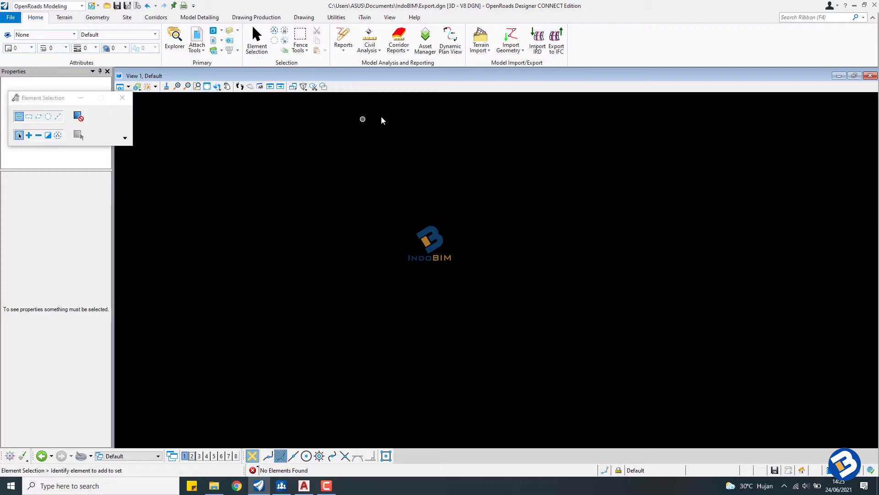
pyautogui.click(490, 53)
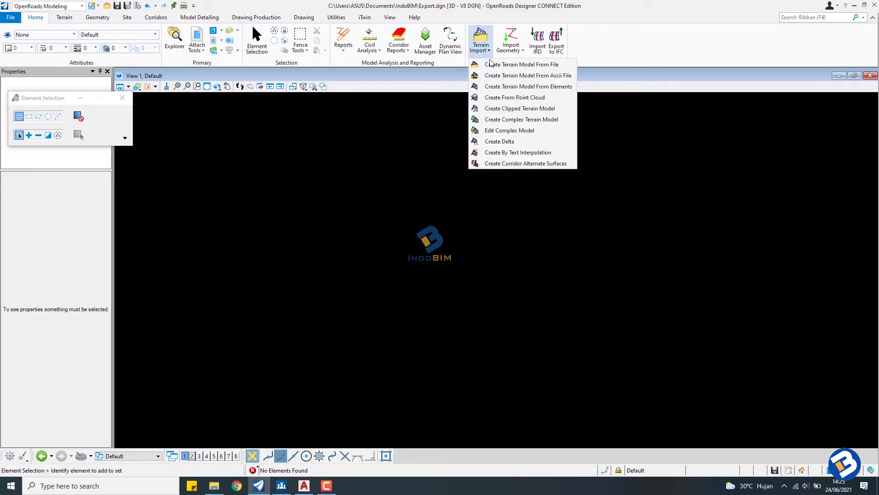
pyautogui.click(474, 65)
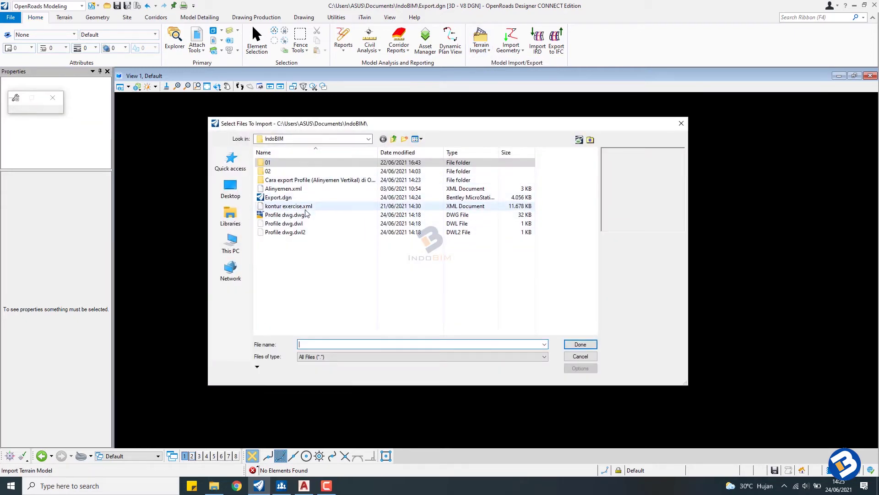
pyautogui.click(304, 208)
pyautogui.click(570, 345)
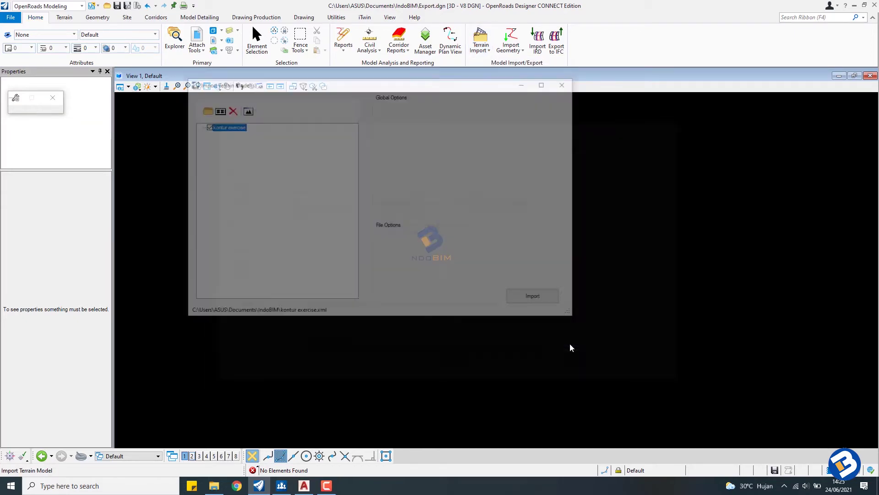
pyautogui.click(540, 299)
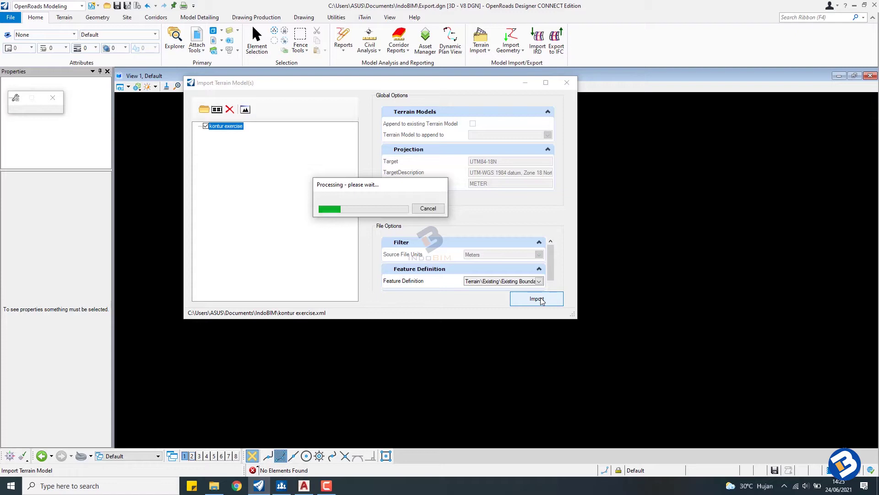
pyautogui.click(567, 83)
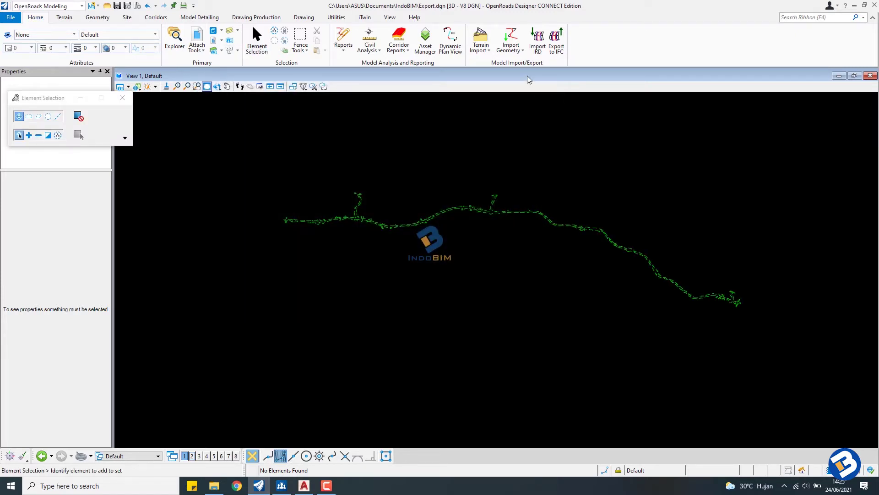
# Import the alignment geometry from the LandXML file Alinyemen.xml, with civil rules created
pyautogui.click(524, 50)
pyautogui.click(524, 63)
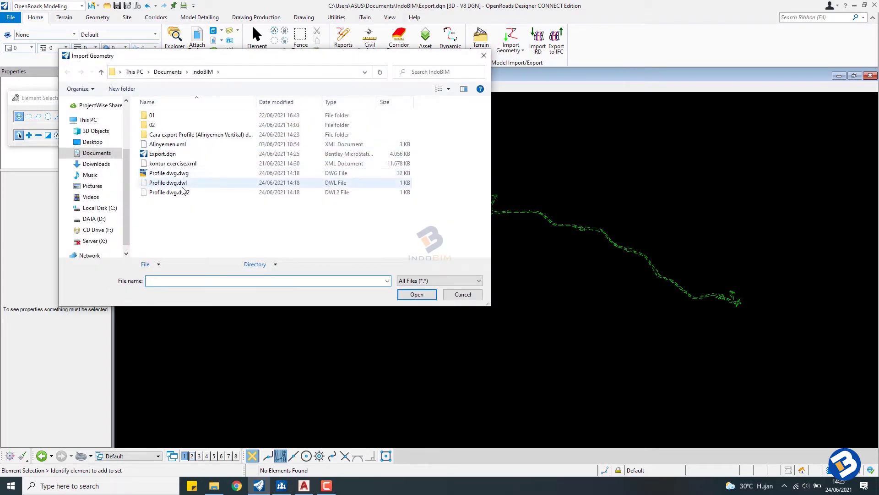
pyautogui.click(167, 144)
pyautogui.click(414, 295)
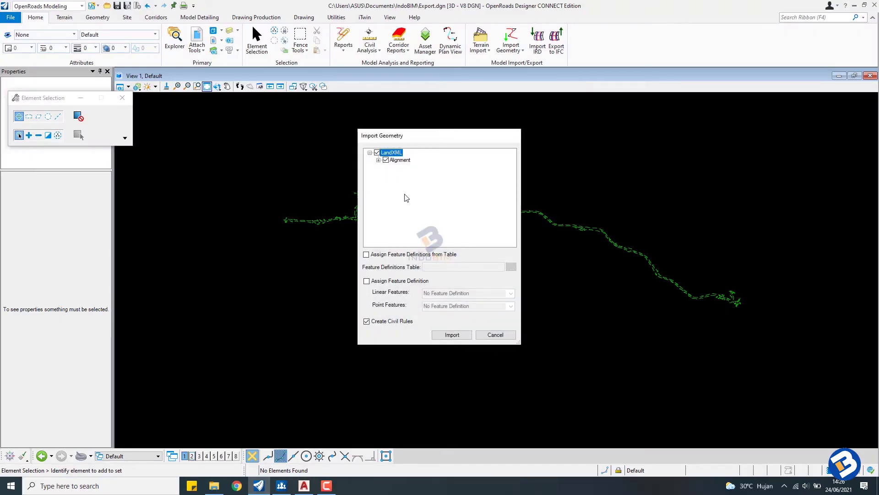
pyautogui.click(454, 335)
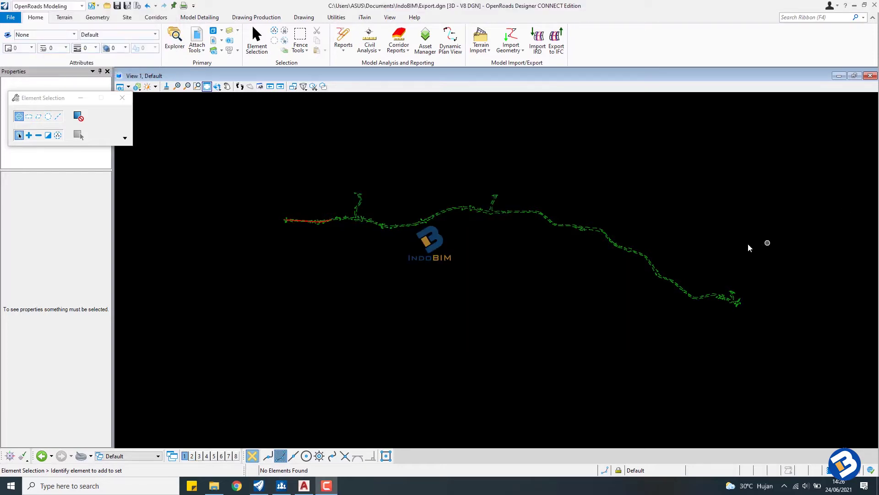
# Set View 1 to the top orientation, fit it, and rotate it dynamically until the red alignment runs nearly horizontal
pyautogui.scroll(3, 292, 210)
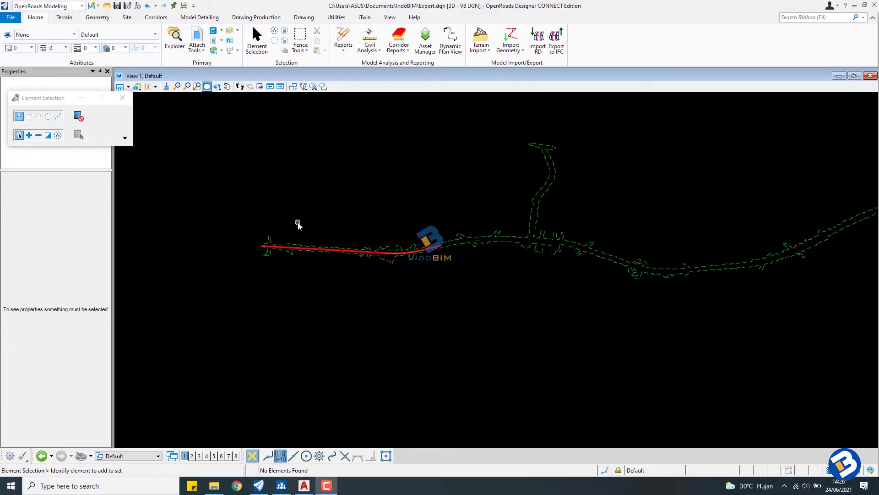
pyautogui.scroll(3, 298, 223)
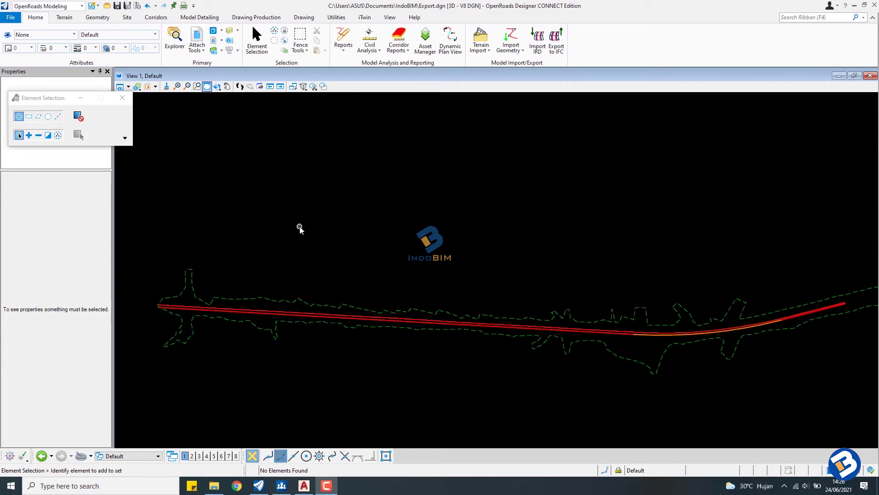
pyautogui.click(217, 86)
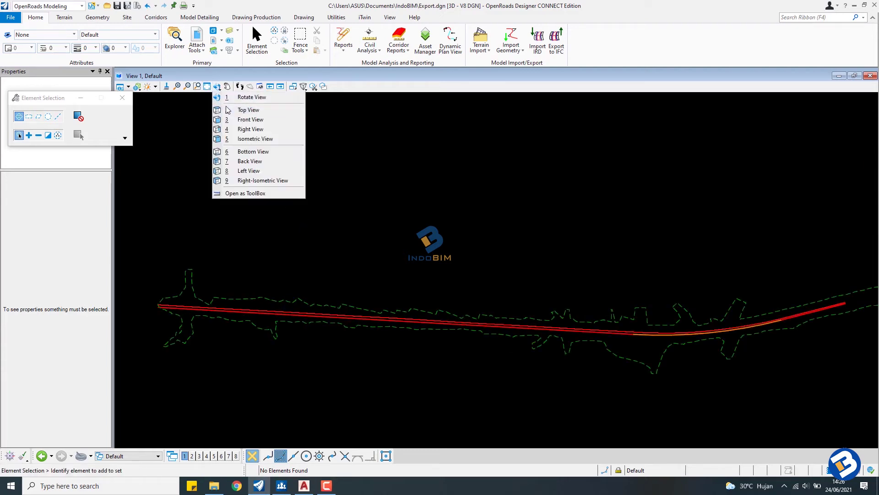
pyautogui.click(226, 109)
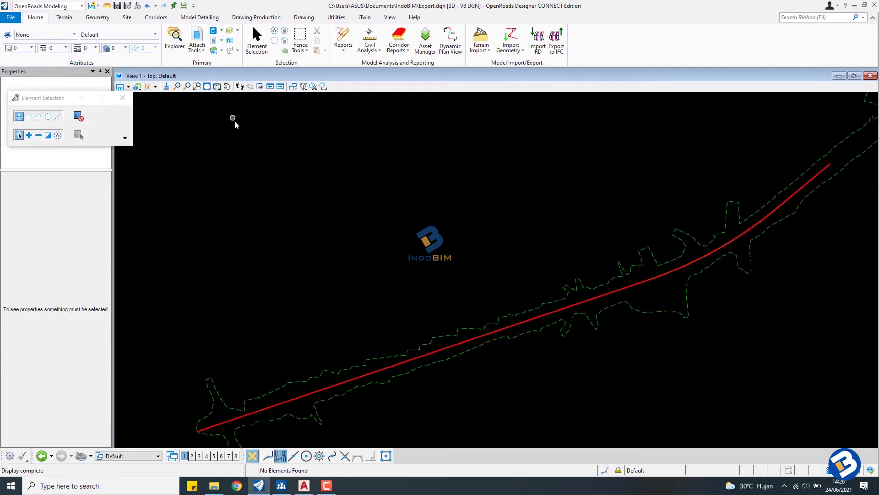
pyautogui.click(208, 86)
pyautogui.click(217, 86)
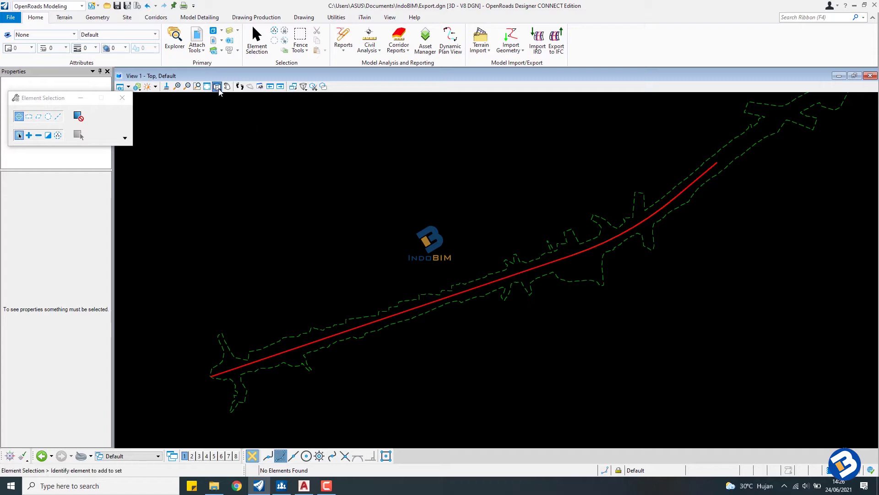
pyautogui.click(238, 95)
pyautogui.click(273, 160)
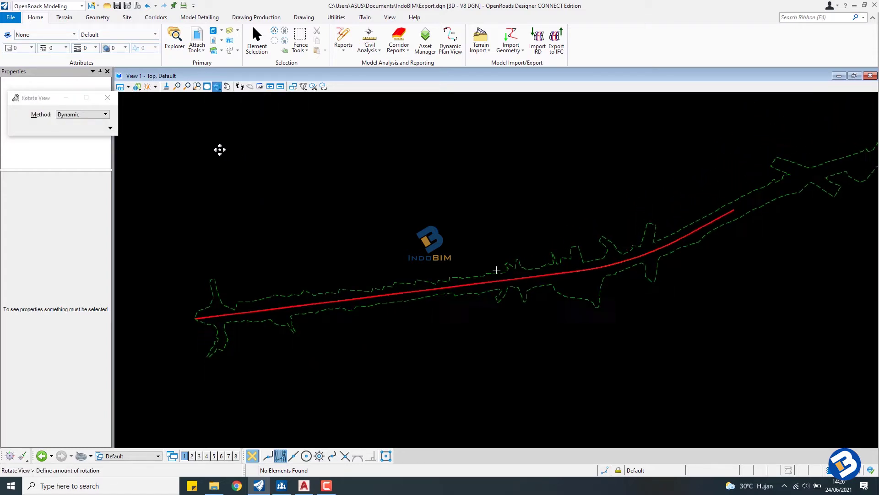
pyautogui.click(183, 151)
pyautogui.click(167, 87)
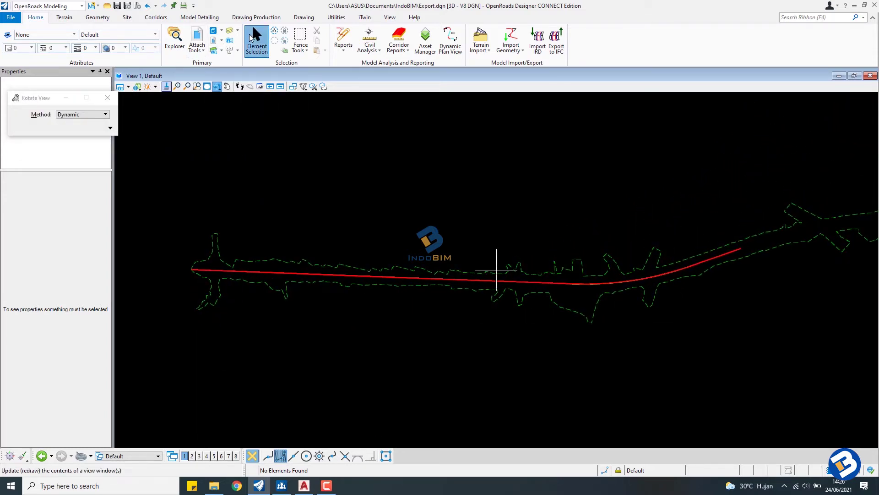
pyautogui.click(257, 41)
# Check which file types the Export Geometry tool offers for exporting the alignment
pyautogui.click(524, 51)
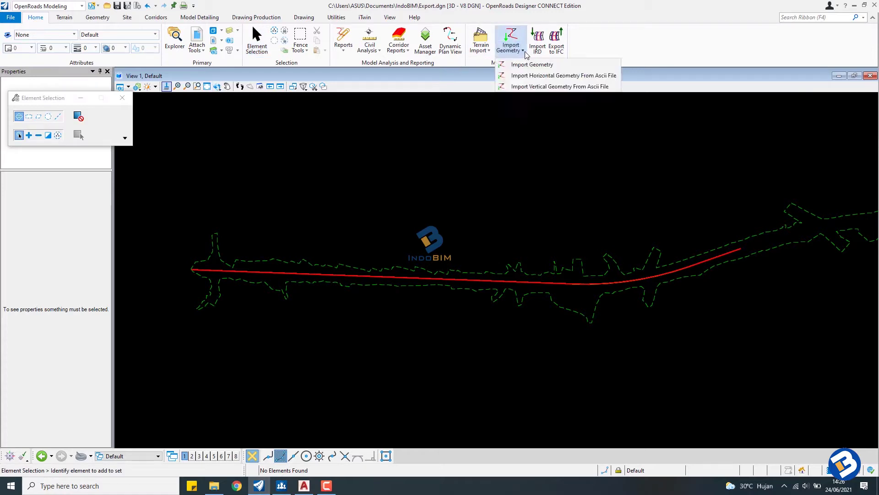
pyautogui.click(98, 20)
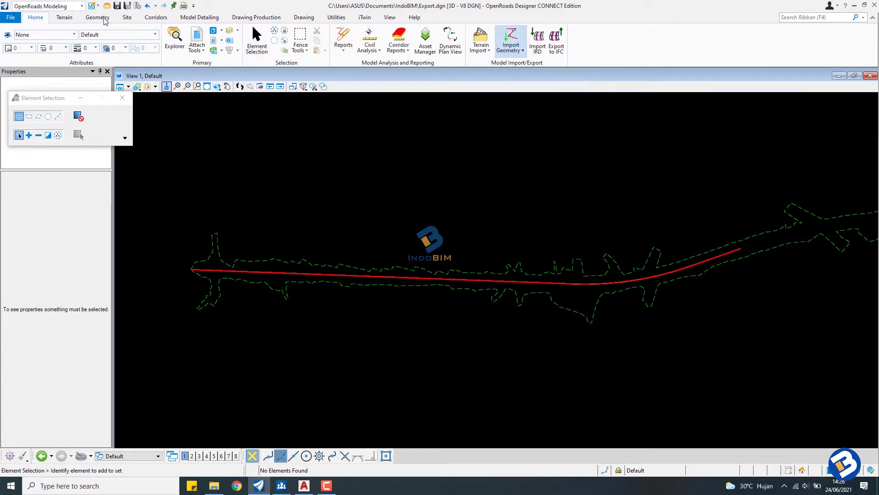
pyautogui.click(98, 18)
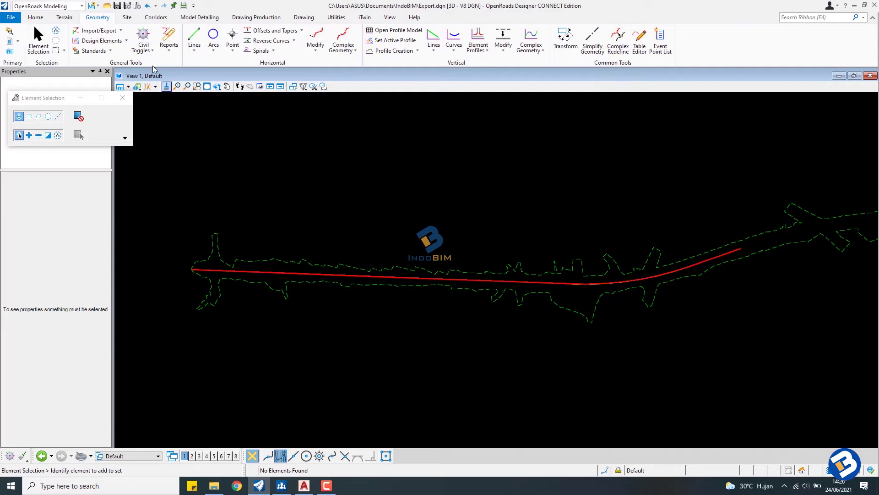
pyautogui.click(120, 31)
pyautogui.click(108, 86)
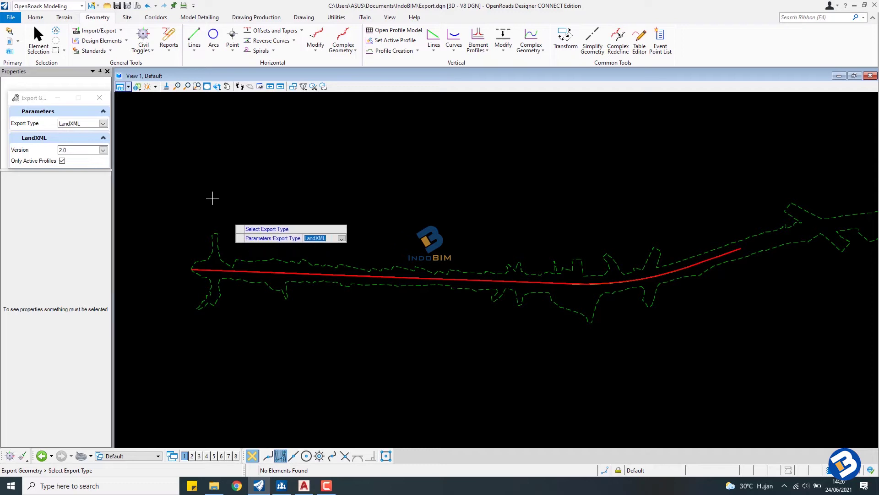
pyautogui.click(104, 124)
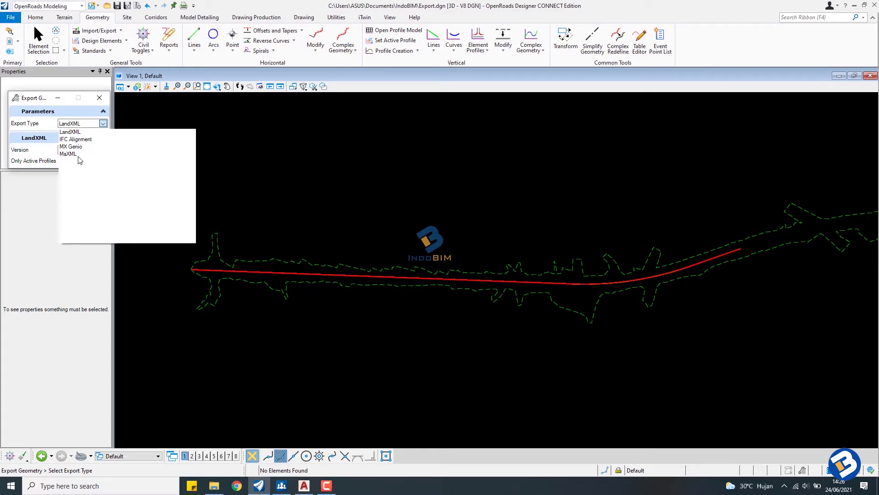
pyautogui.click(280, 145)
pyautogui.click(43, 43)
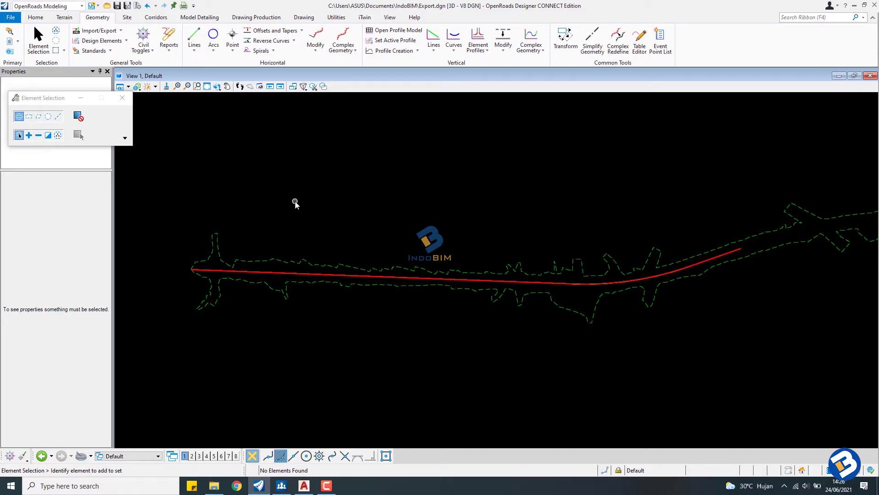
# Create a saved view named PLAN from View 1, using the Civil Plan view type with drawing creation enabled
pyautogui.scroll(-1, 293, 204)
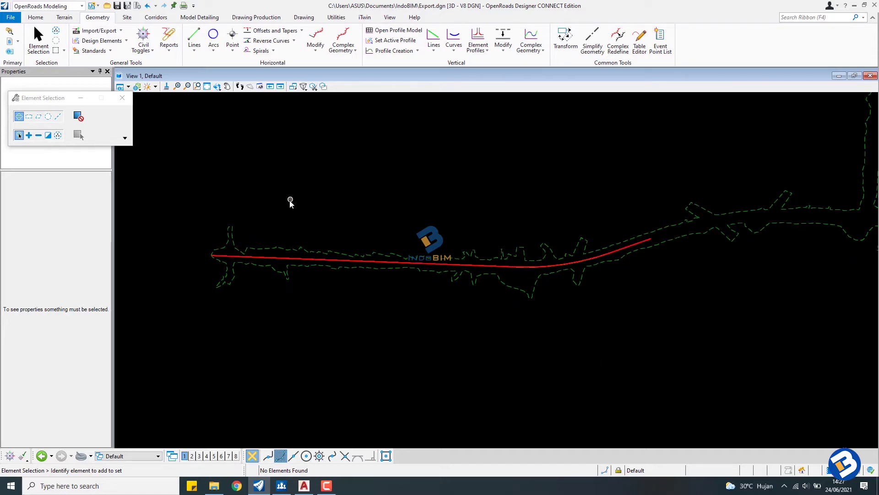
pyautogui.scroll(1, 286, 206)
pyautogui.moveTo(285, 204); pyautogui.dragTo(295, 189, button='middle')
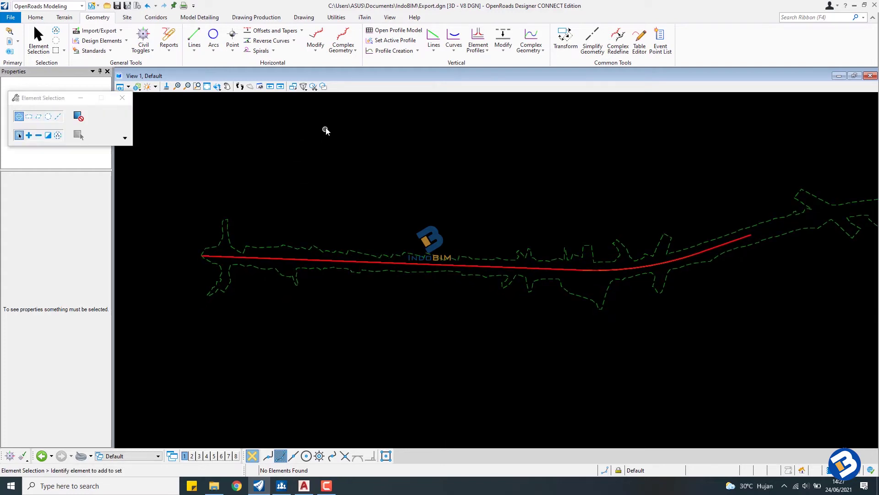
pyautogui.click(389, 17)
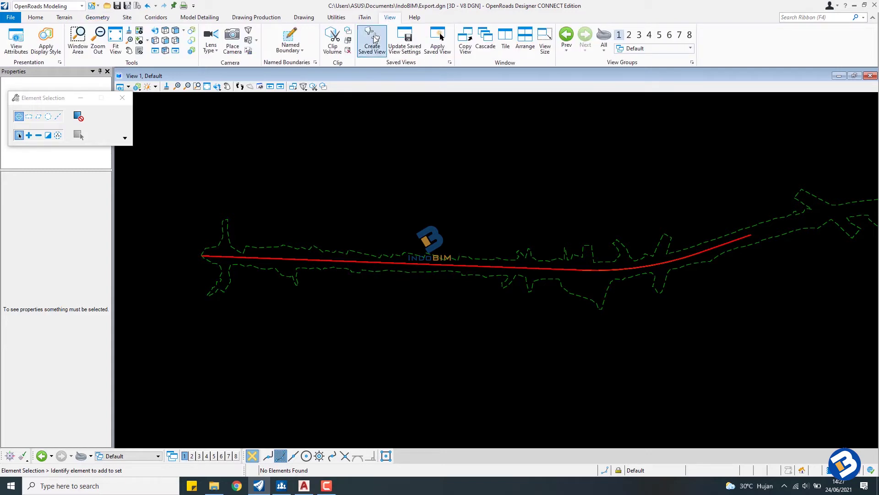
pyautogui.click(372, 36)
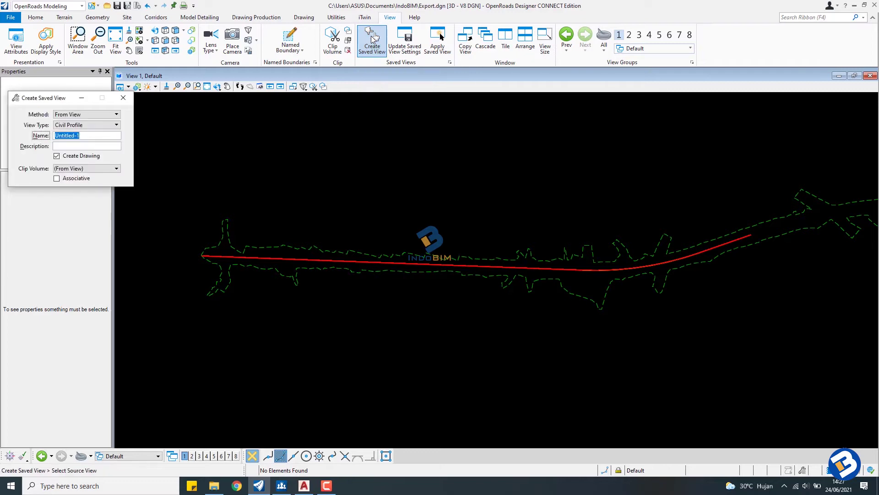
pyautogui.moveTo(93, 137); pyautogui.dragTo(56, 138)
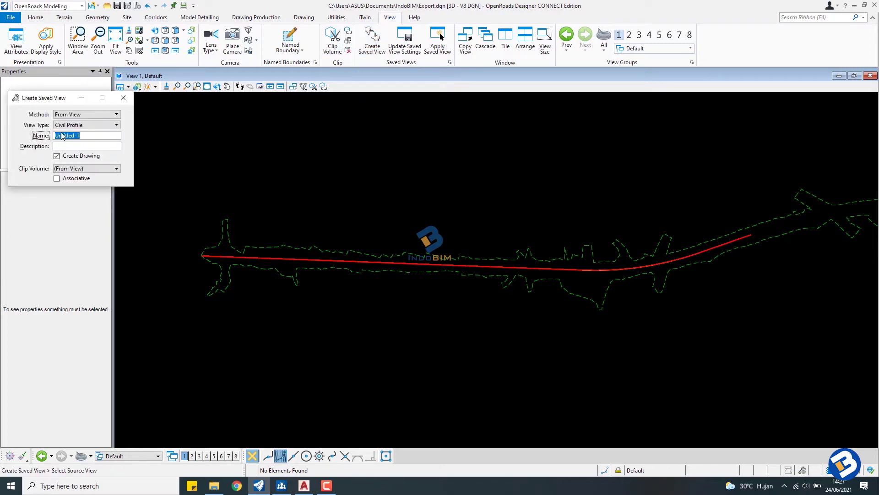
pyautogui.write('PLAN')
pyautogui.click(110, 125)
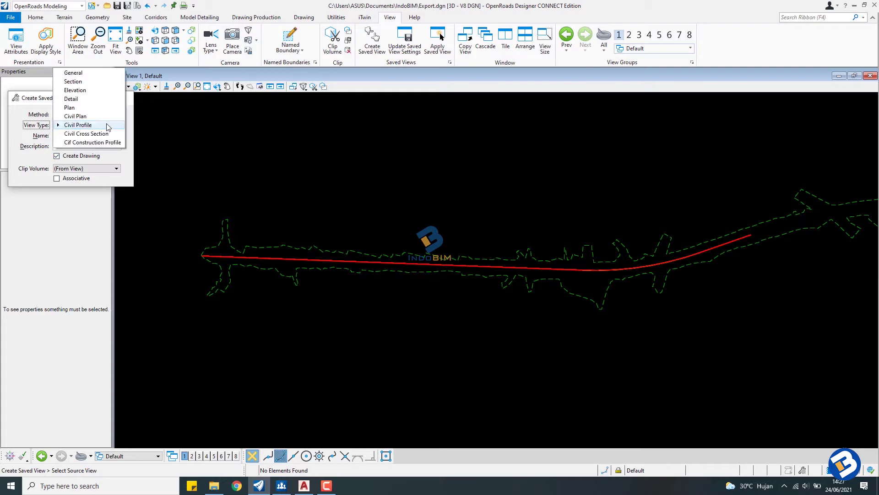
pyautogui.click(84, 118)
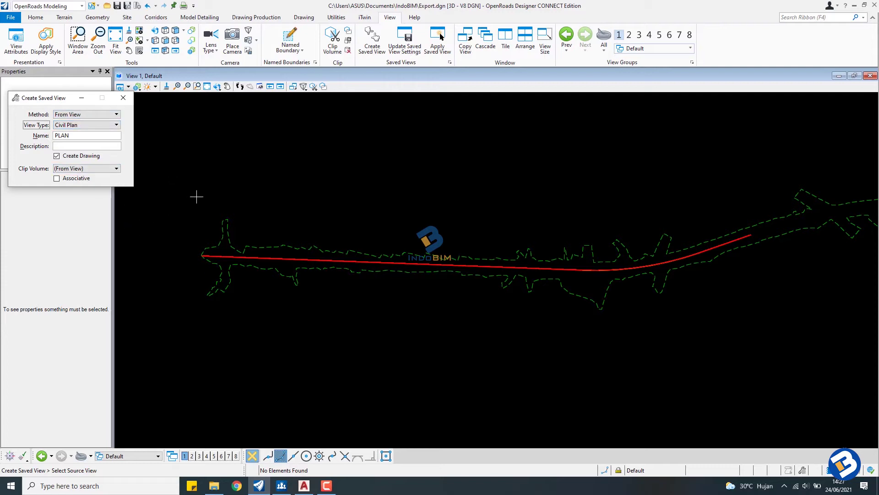
pyautogui.click(285, 187)
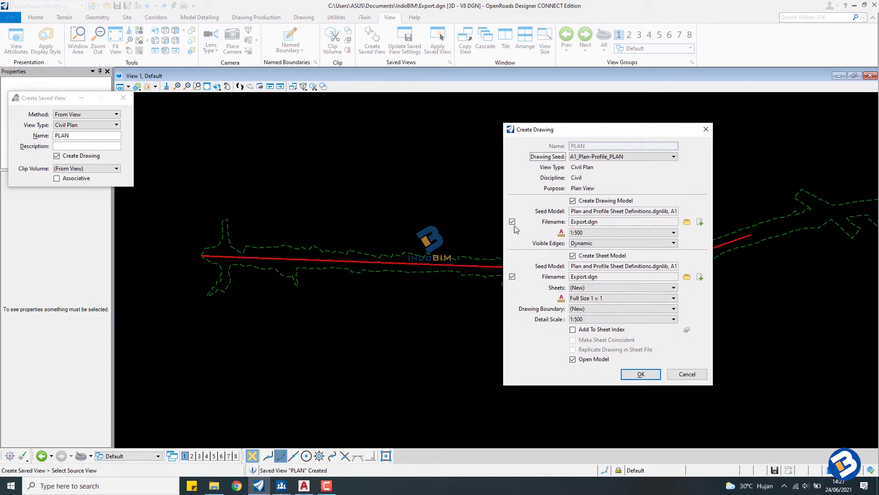
# Create the PLAN drawing and sheet models in Export.dgn, with drawing scale and detail scale both set to Full Size 1 = 1
pyautogui.click(512, 277)
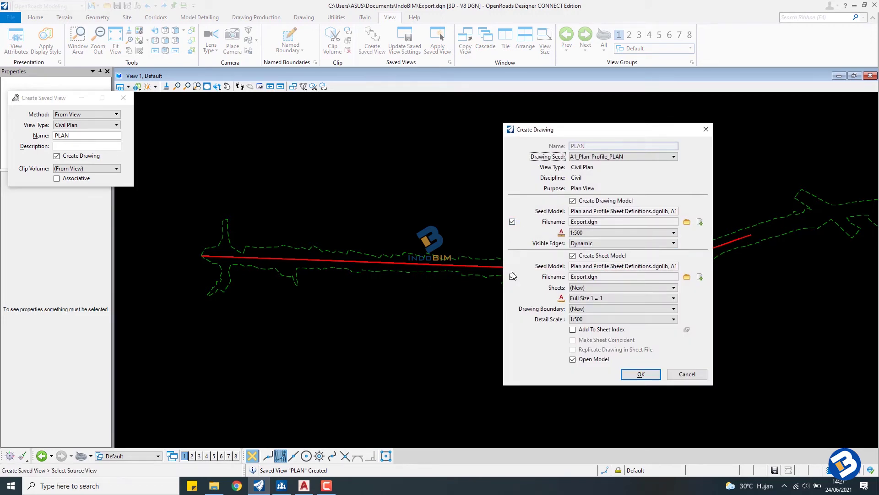
pyautogui.click(582, 236)
pyautogui.click(608, 64)
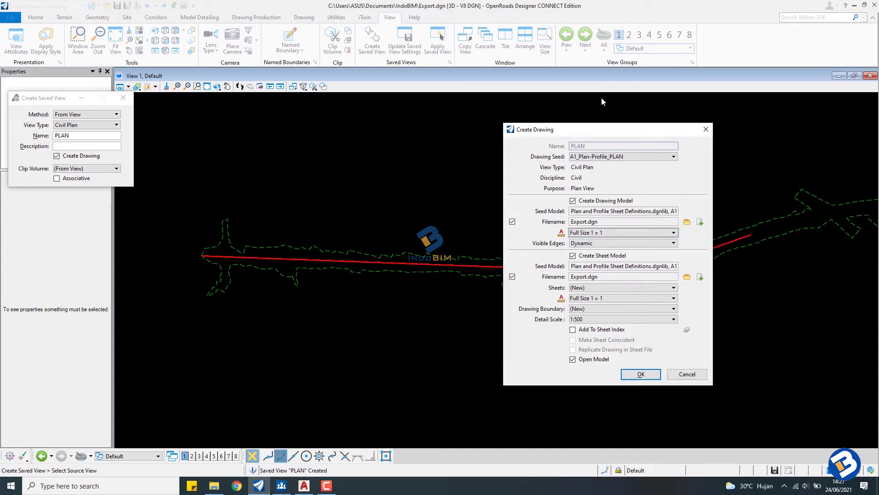
pyautogui.click(590, 323)
pyautogui.click(597, 123)
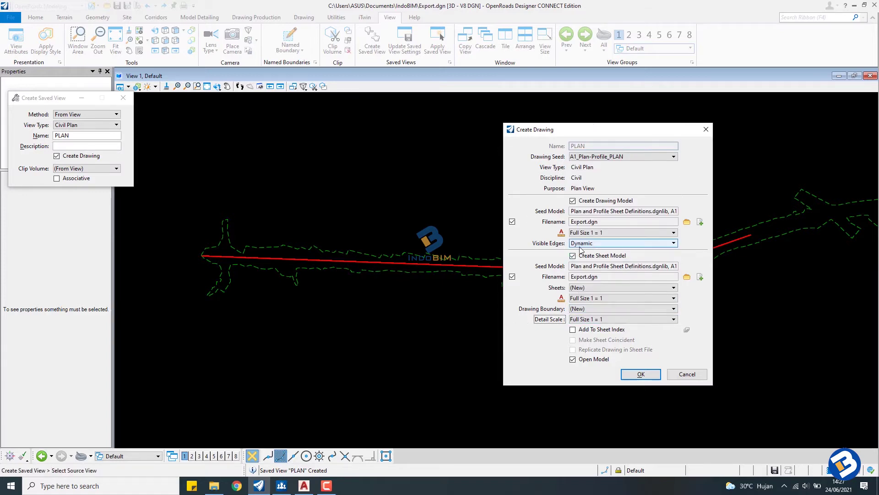
pyautogui.click(640, 374)
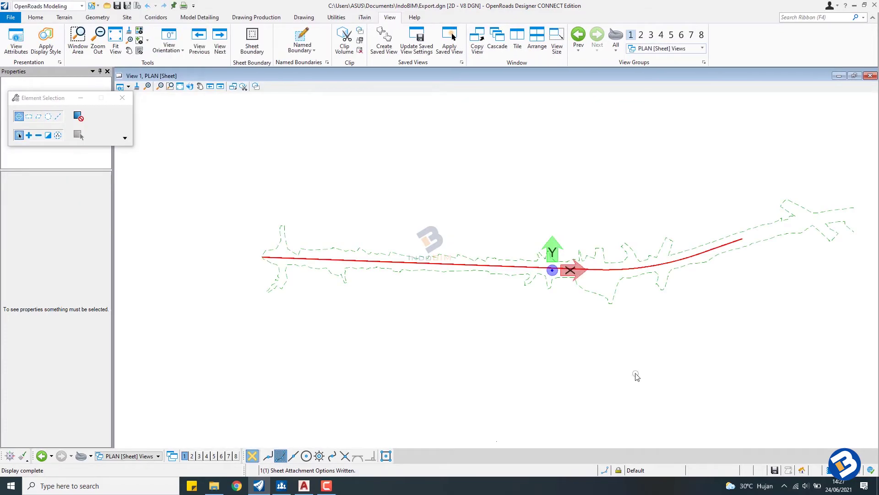
# Switch from the PLAN sheet to the PLAN drawing model's views and centre the alignment
pyautogui.click(140, 458)
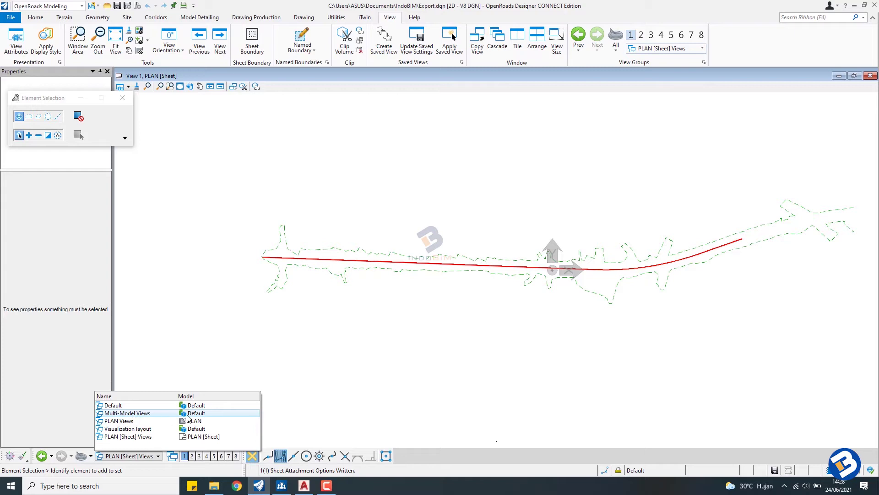
pyautogui.click(113, 422)
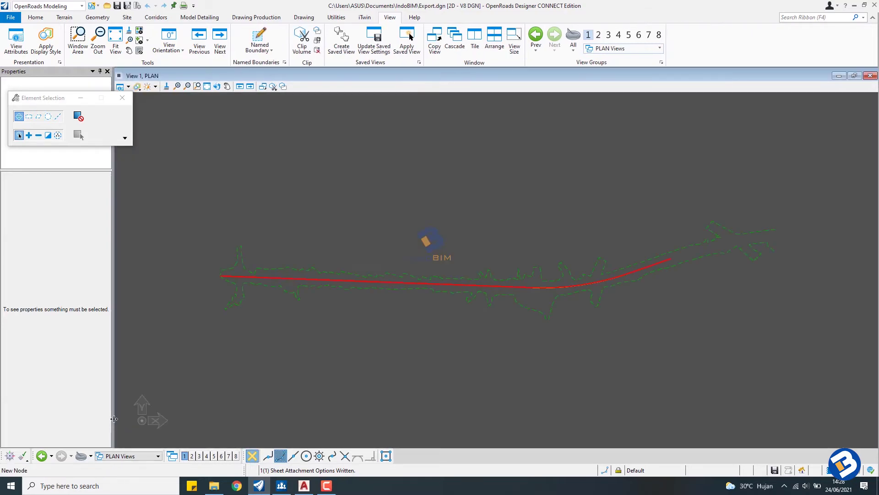
pyautogui.moveTo(262, 314); pyautogui.dragTo(285, 294, button='middle')
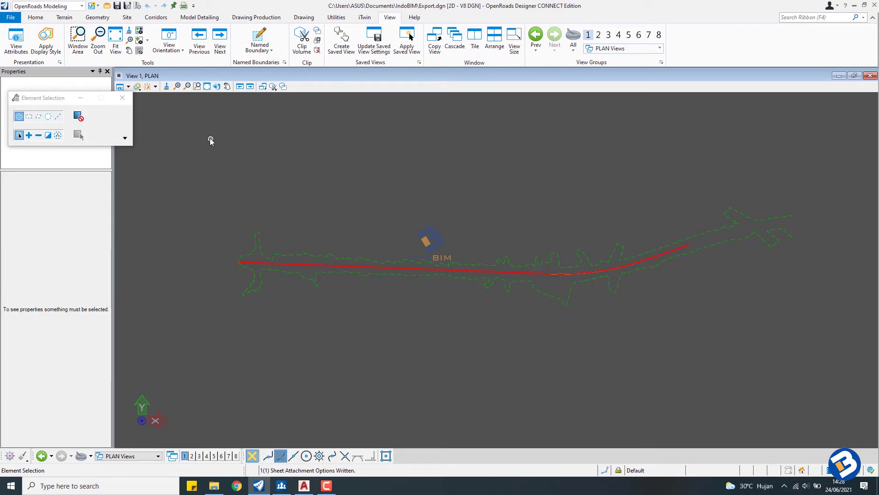
# Place a block fence in Inside mode that encloses the entire red alignment in the PLAN drawing
pyautogui.click(36, 20)
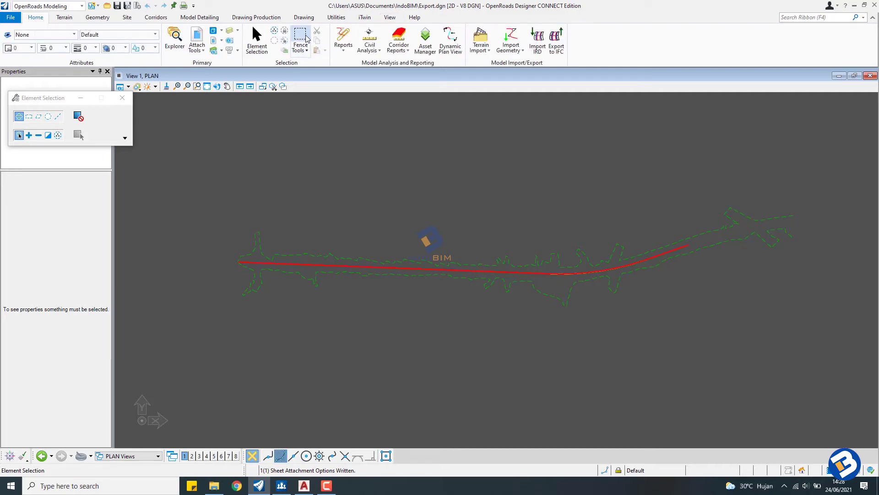
pyautogui.click(306, 51)
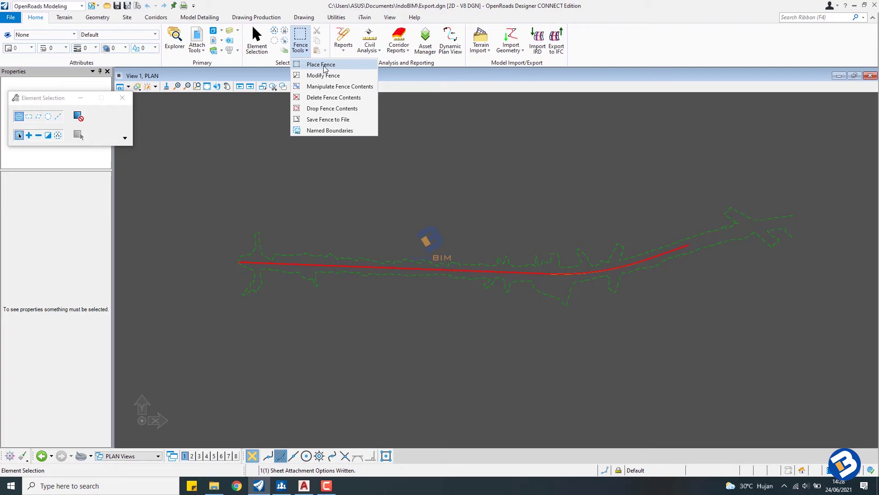
pyautogui.click(324, 65)
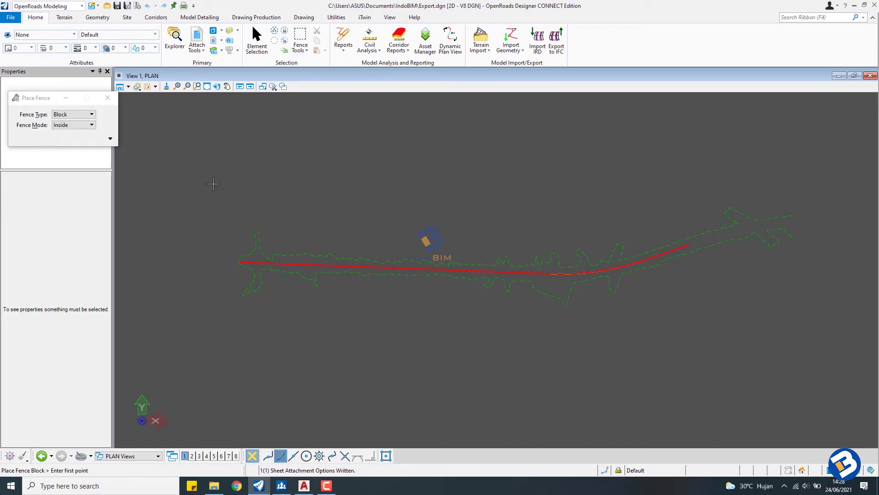
pyautogui.click(218, 202)
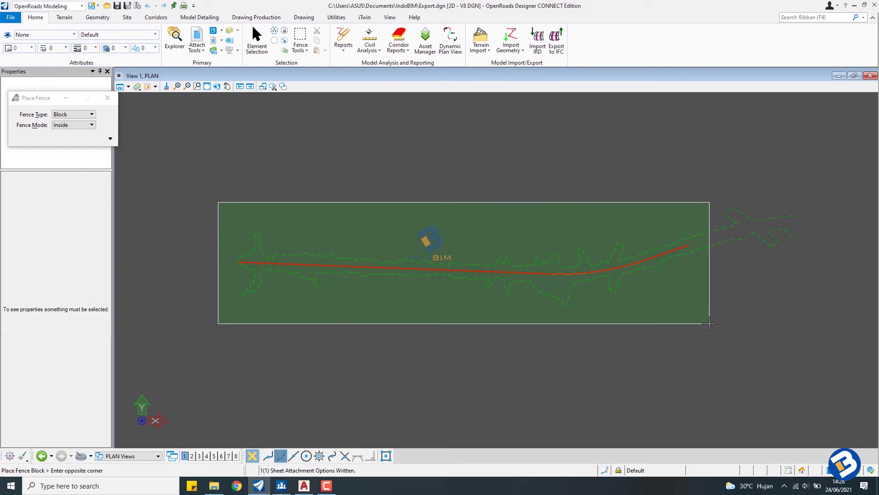
pyautogui.click(711, 325)
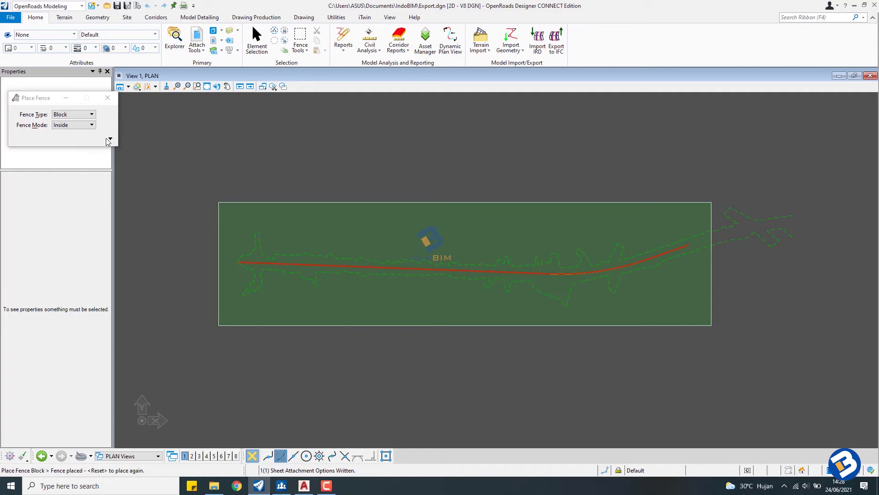
# Start an export to DWG format in the IndoBIM folder and name the file Plan Dwg
pyautogui.click(9, 17)
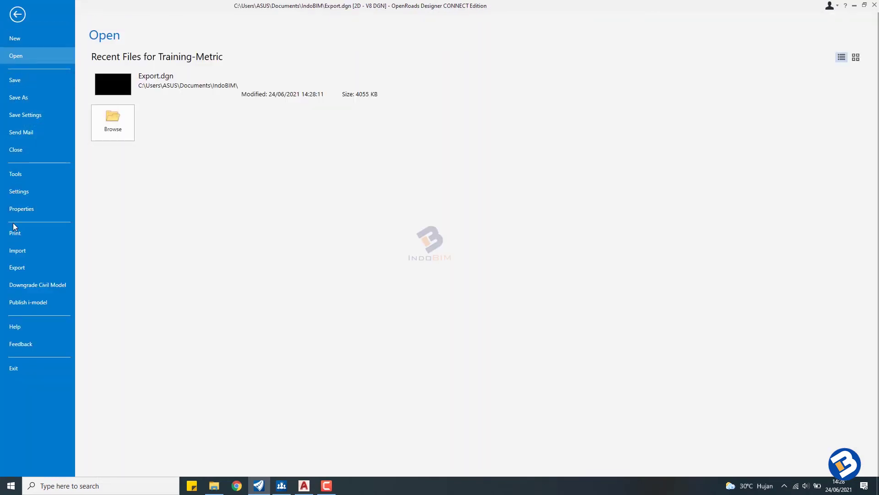
pyautogui.click(24, 271)
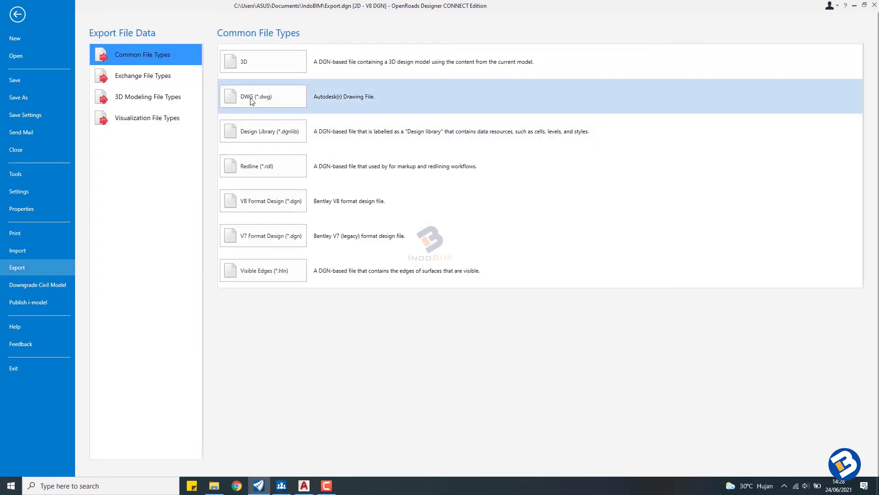
pyautogui.click(274, 100)
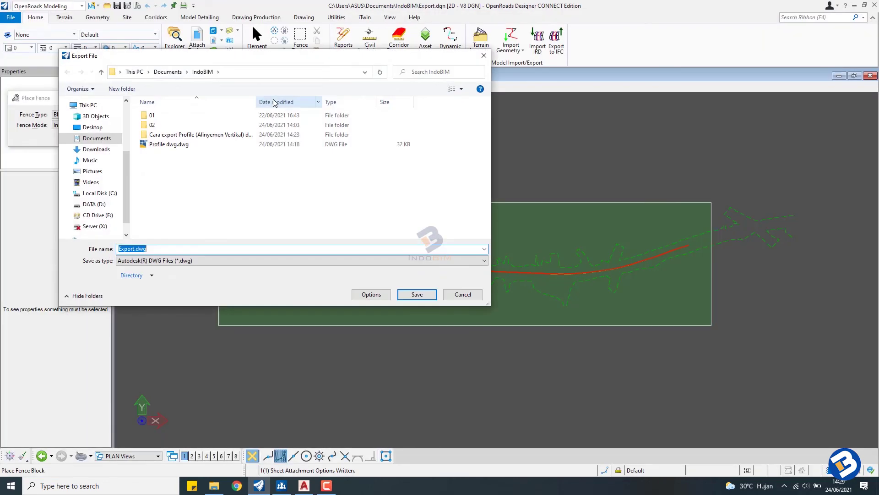
pyautogui.click(155, 251)
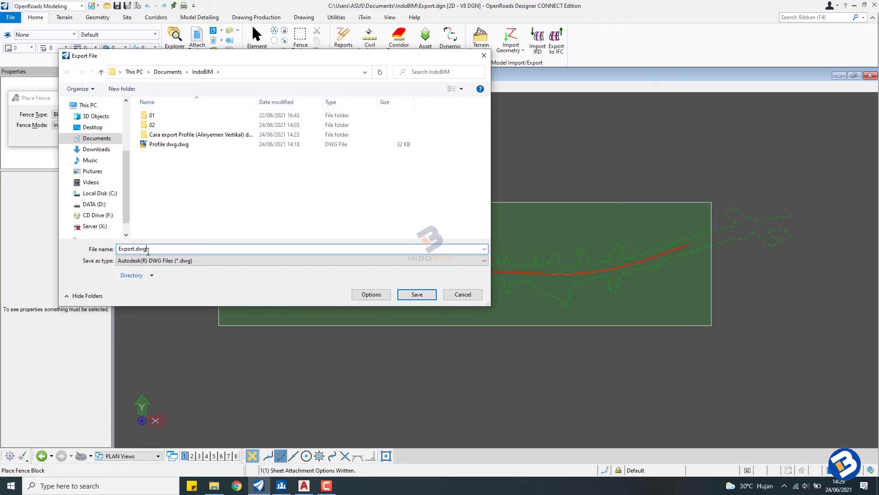
pyautogui.moveTo(148, 251); pyautogui.dragTo(116, 251)
pyautogui.write('P')
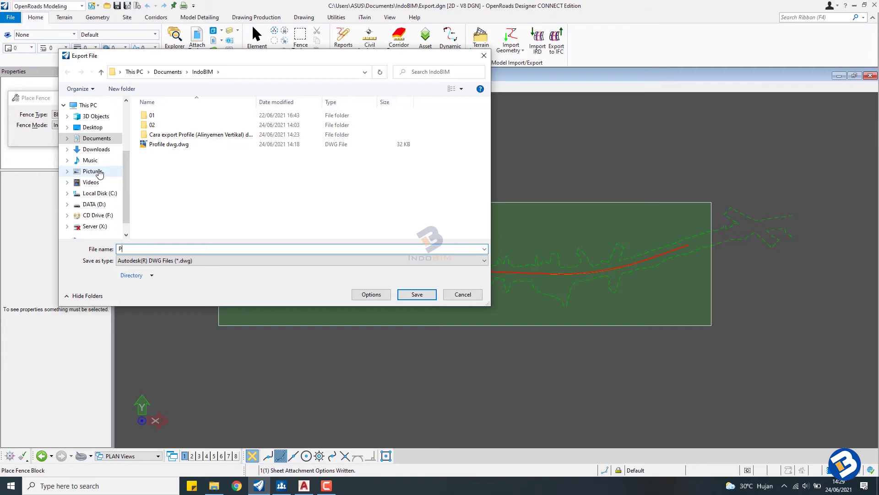
pyautogui.write('lan Dwg')
# Filter the DWG export to Fence geometry with the fence mode set to Inside, and save the exported file
pyautogui.click(371, 295)
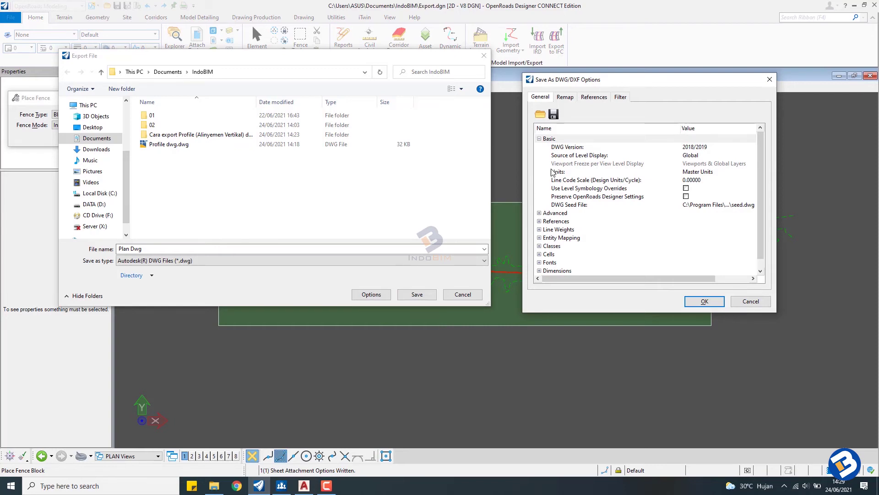
pyautogui.click(621, 97)
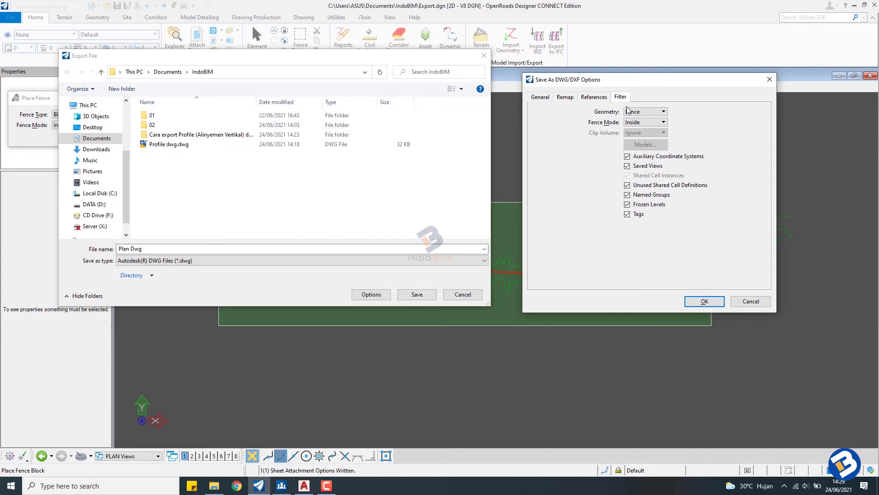
pyautogui.click(638, 111)
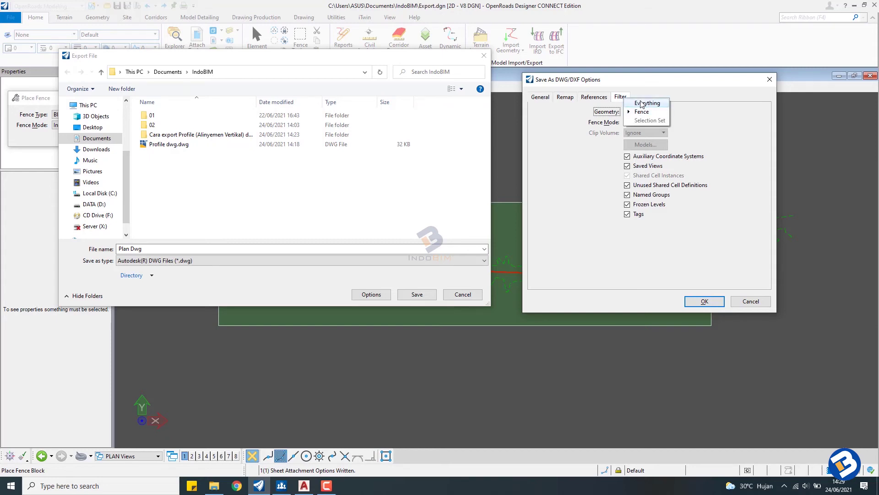
pyautogui.click(641, 103)
pyautogui.click(639, 113)
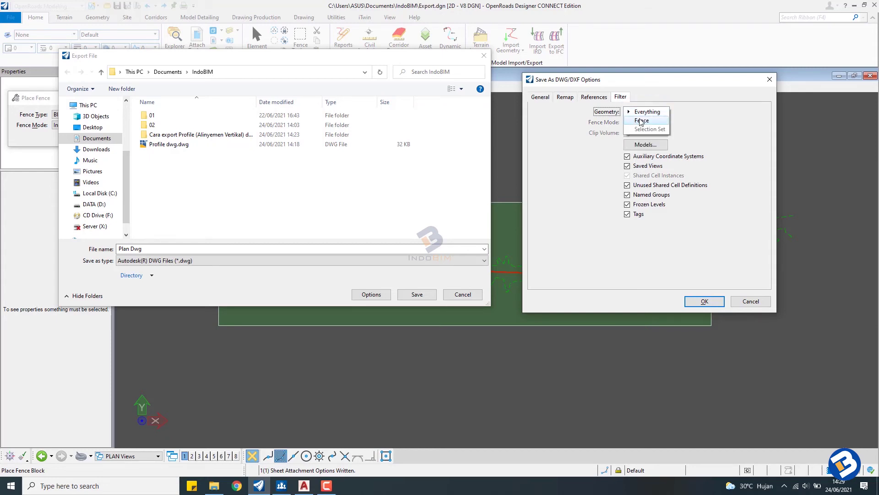
pyautogui.click(640, 121)
pyautogui.click(664, 123)
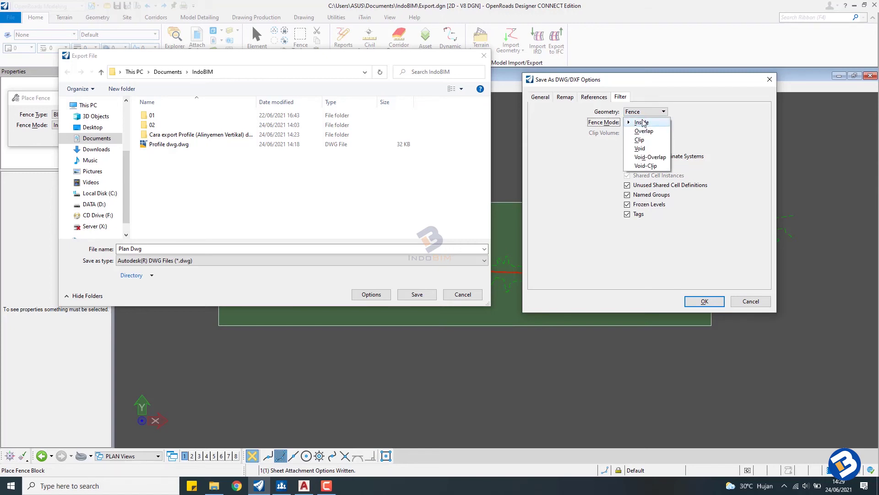
pyautogui.click(642, 123)
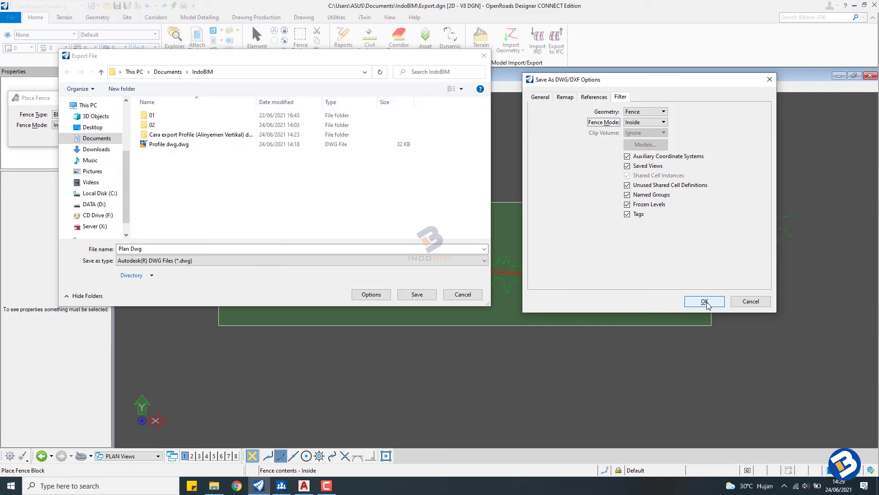
pyautogui.click(708, 305)
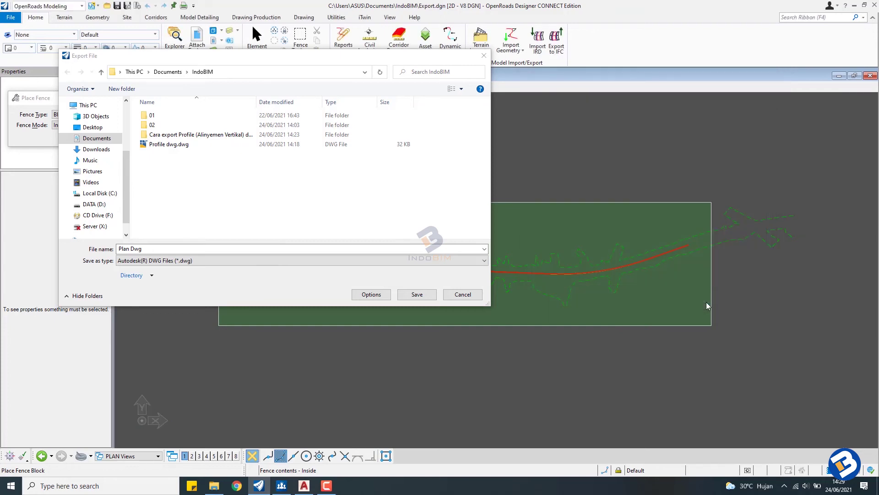
pyautogui.click(425, 295)
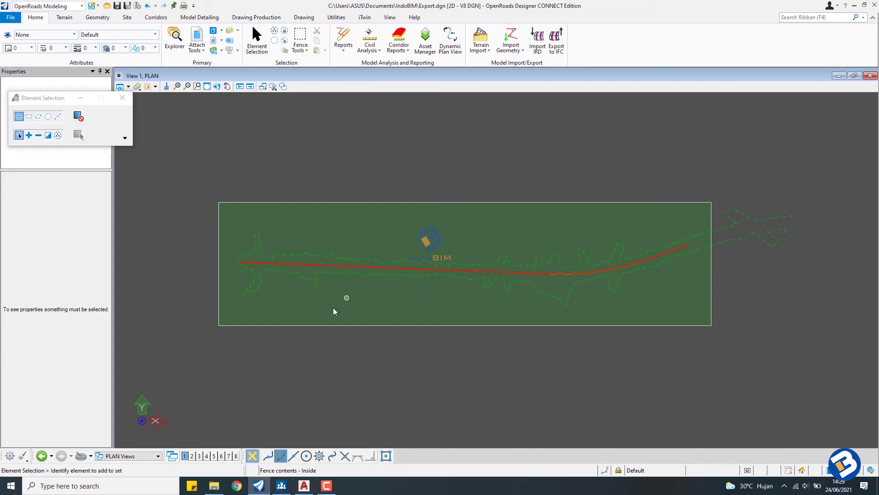
# Open the exported Plan Dwg from the IndoBIM folder in Civil 3D and inspect the alignment linework
pyautogui.moveTo(210, 492)
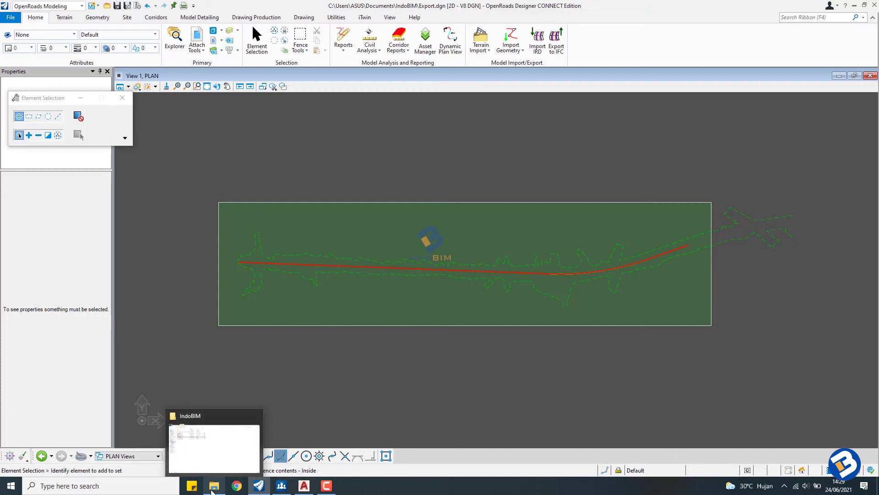
pyautogui.click(212, 491)
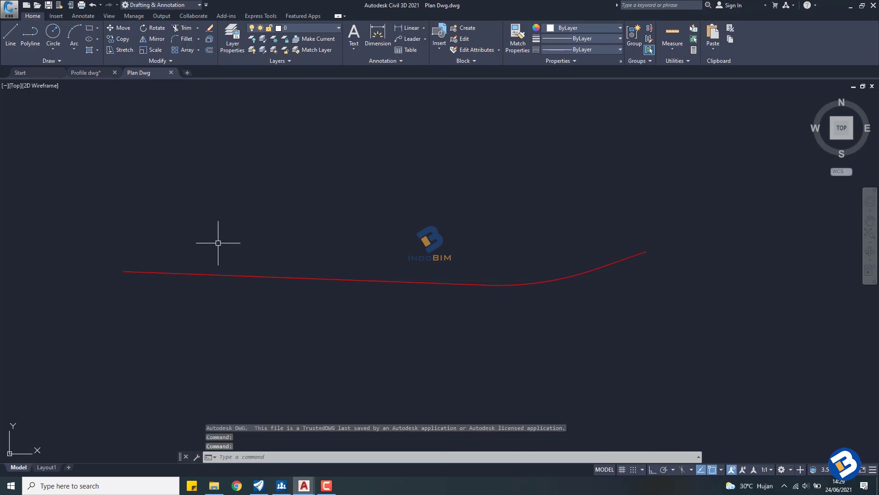
pyautogui.scroll(-4, 226, 258)
pyautogui.scroll(6, 225, 258)
pyautogui.scroll(-4, 226, 258)
pyautogui.scroll(2, 174, 247)
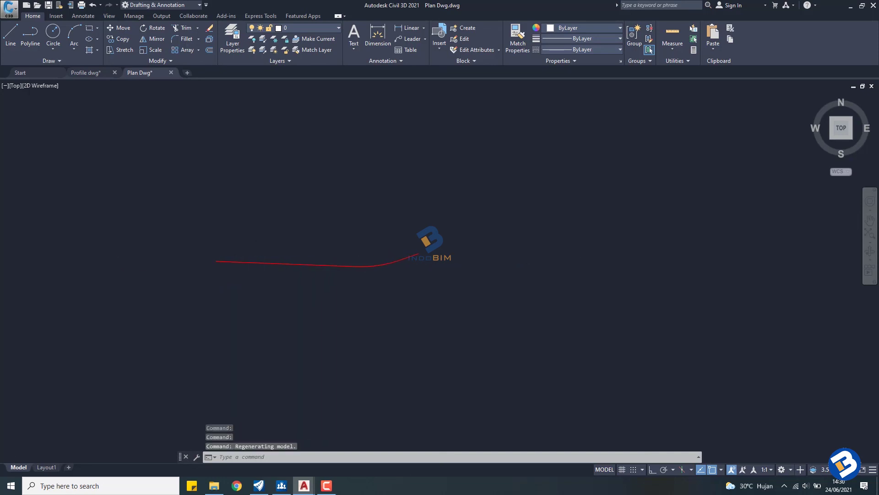
pyautogui.scroll(2, 186, 237)
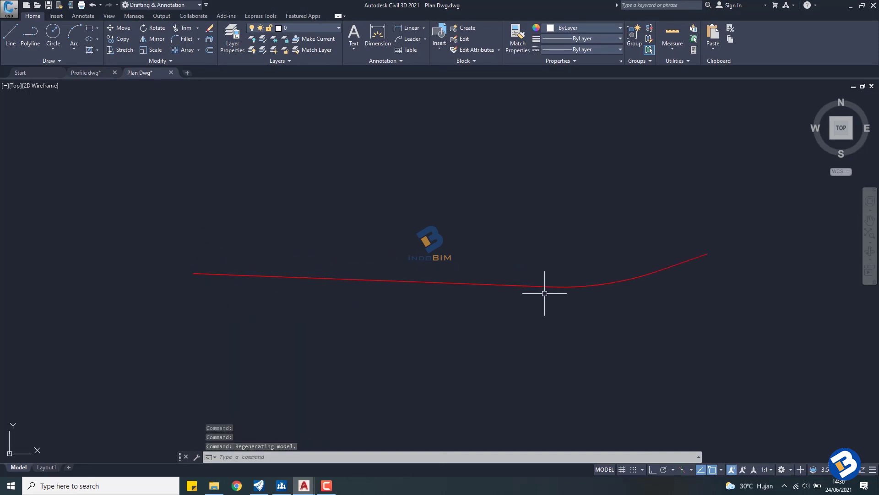
pyautogui.scroll(-2, 183, 241)
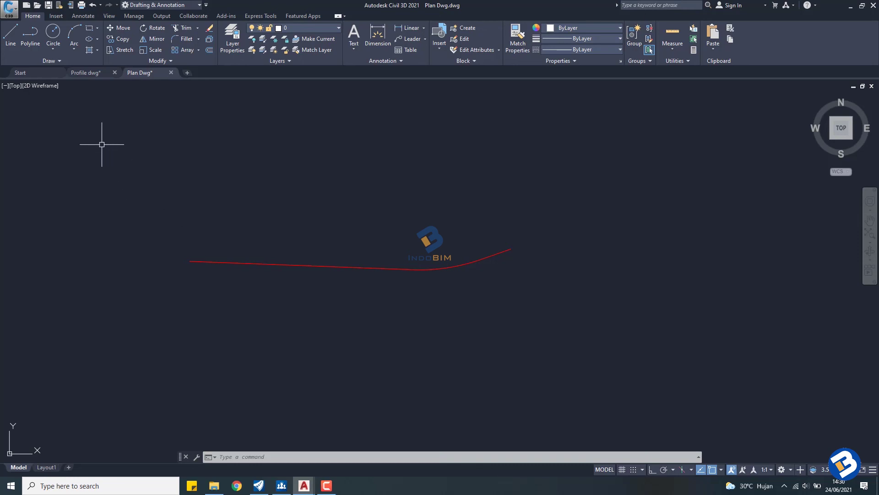
# View the profile lines in the open Profile dwg drawing and return to the Plan Dwg drawing
pyautogui.click(85, 74)
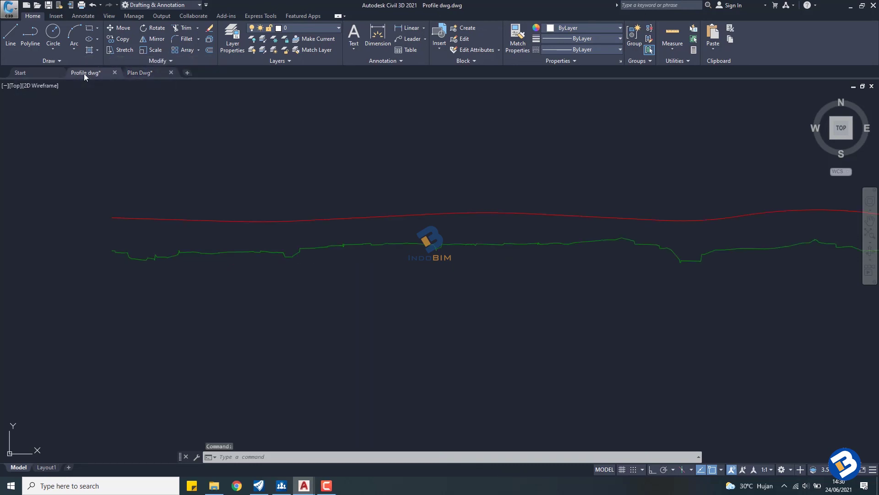
pyautogui.scroll(-3, 119, 169)
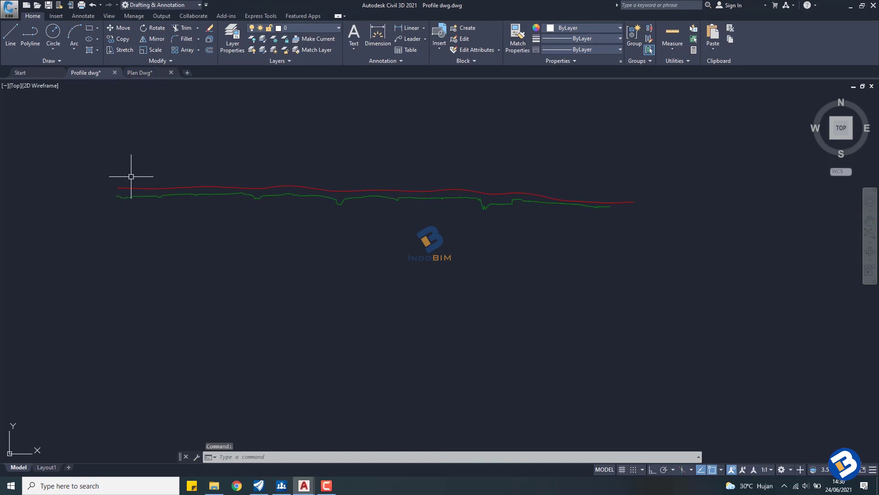
pyautogui.moveTo(130, 177); pyautogui.dragTo(135, 214, button='middle')
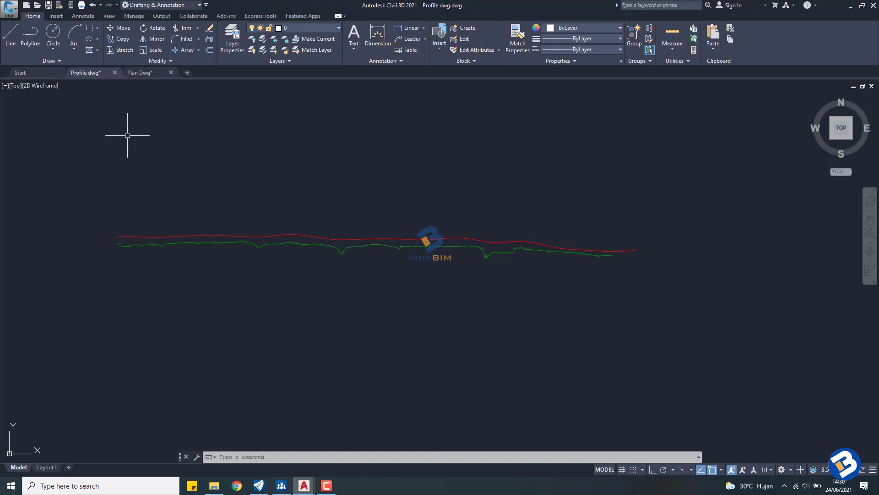
pyautogui.click(140, 73)
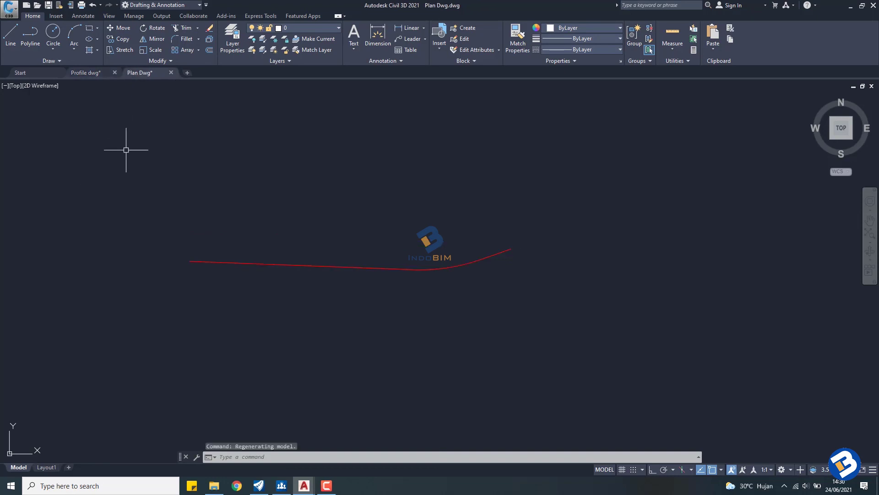